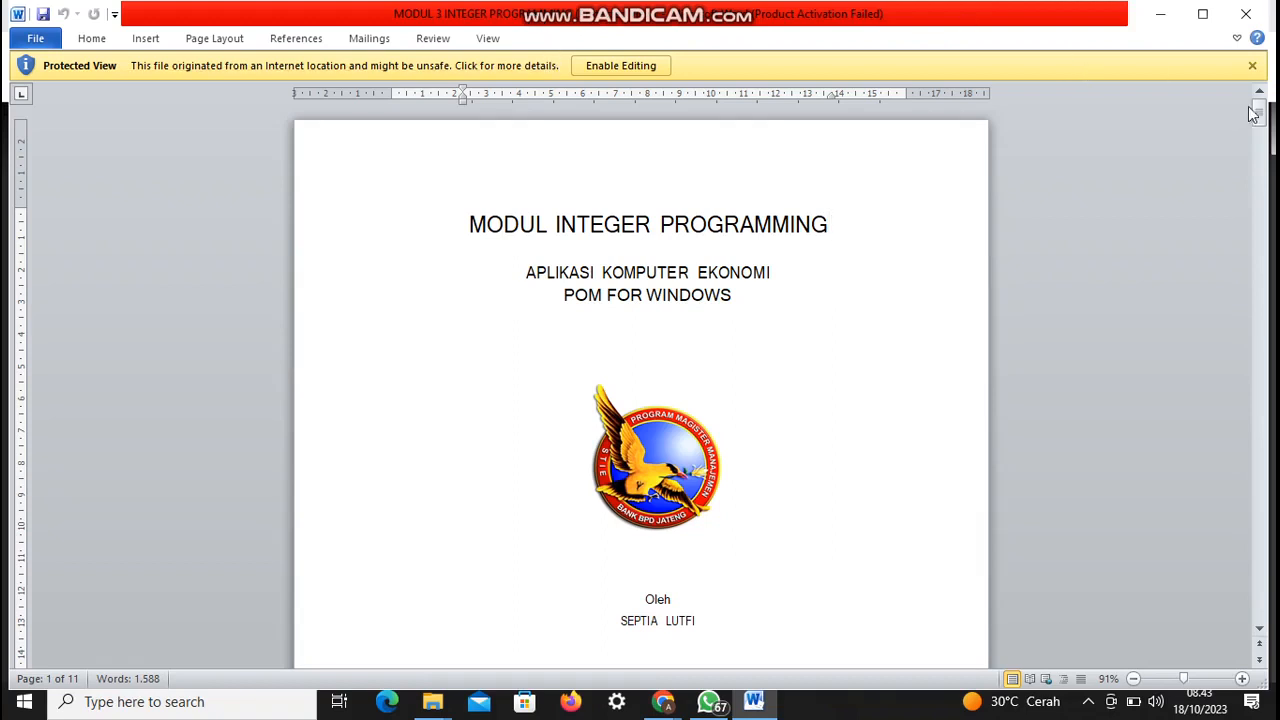
Read through the integer programming module from the solution steps and sample outputs to the Soal-Soal Latihan Integer exercises.
{"action": "left_click_drag", "start_coordinate": [1256, 113], "coordinate": [1244, 393]}
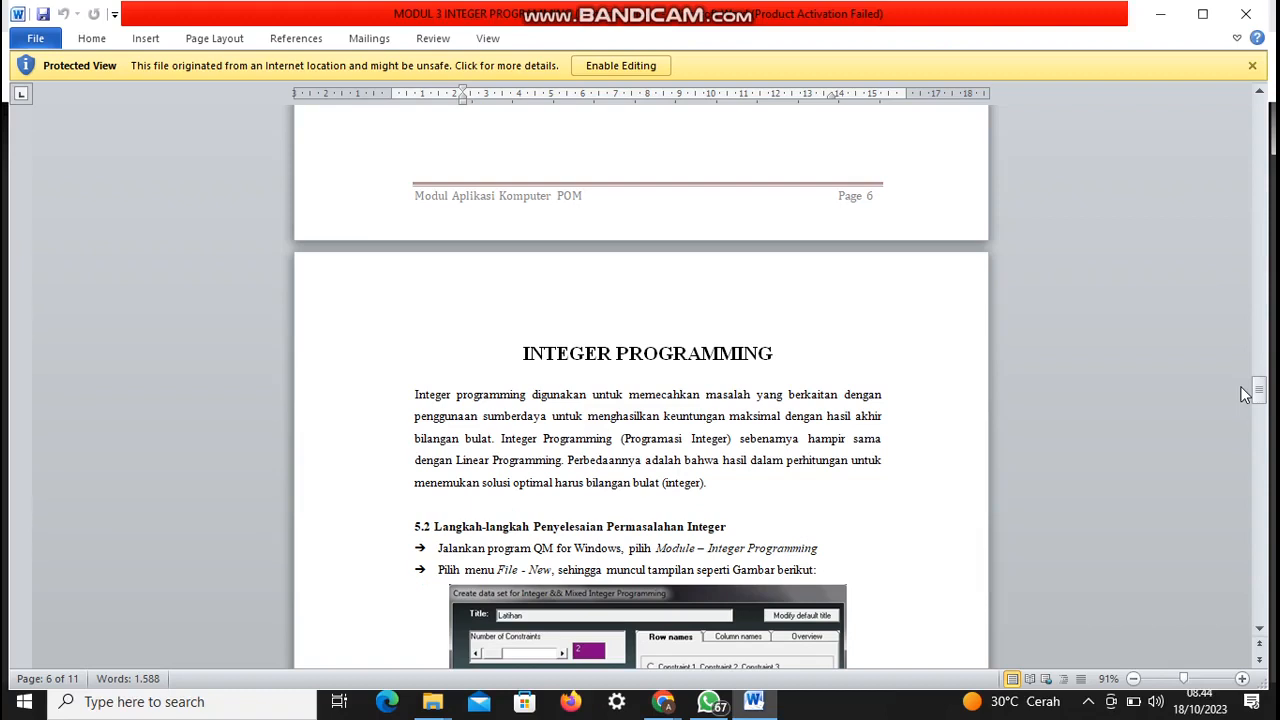
{"action": "left_click_drag", "start_coordinate": [1258, 392], "coordinate": [1255, 509]}
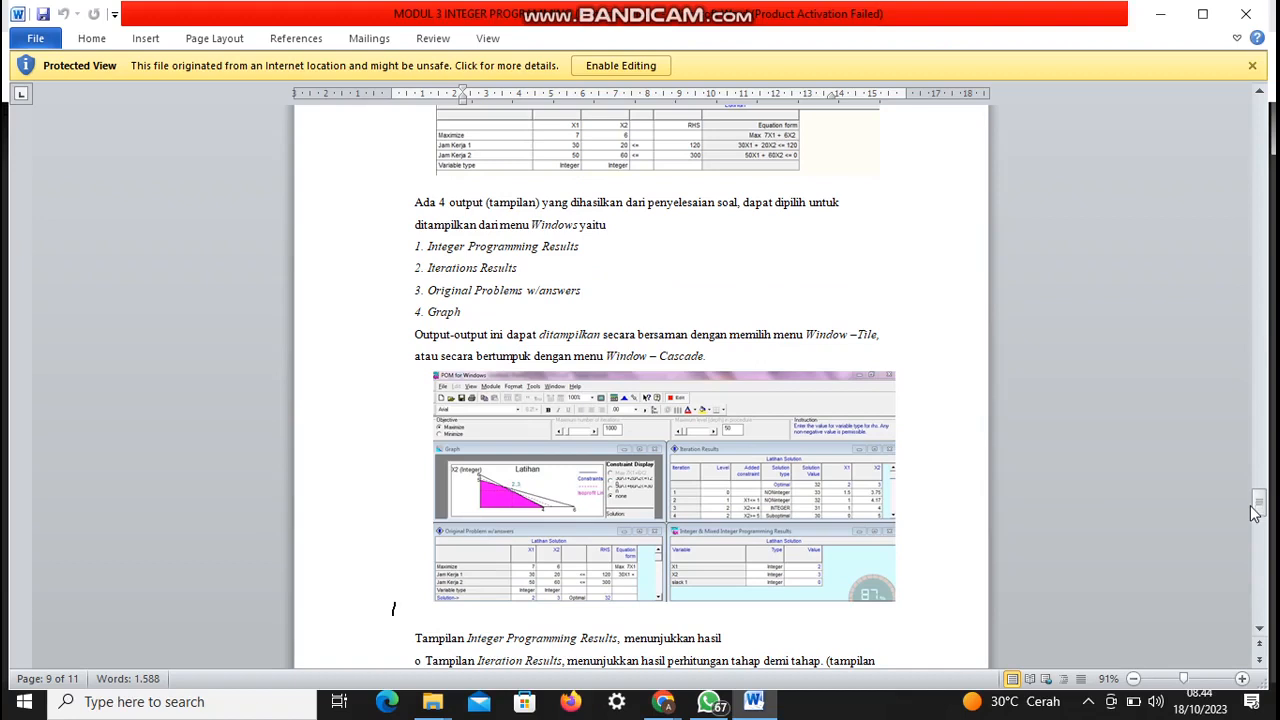
{"action": "left_click_drag", "start_coordinate": [1260, 512], "coordinate": [1262, 532]}
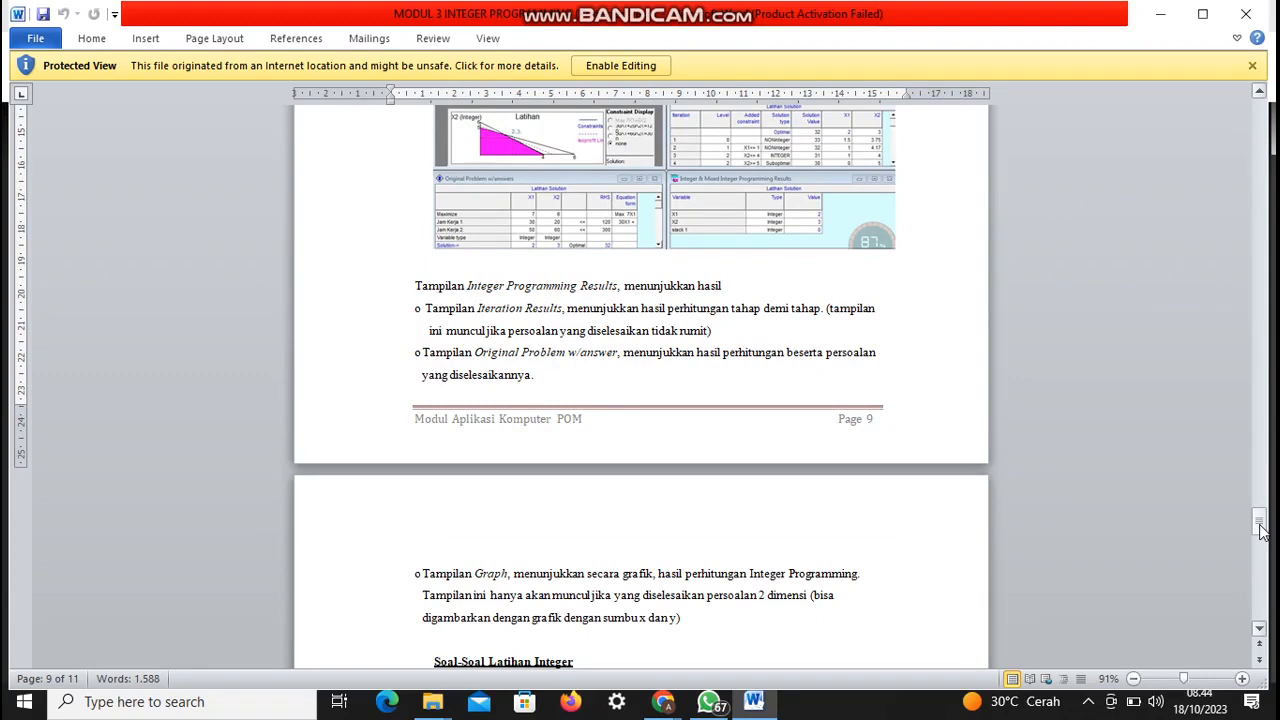
{"action": "left_click_drag", "start_coordinate": [1262, 533], "coordinate": [1262, 538]}
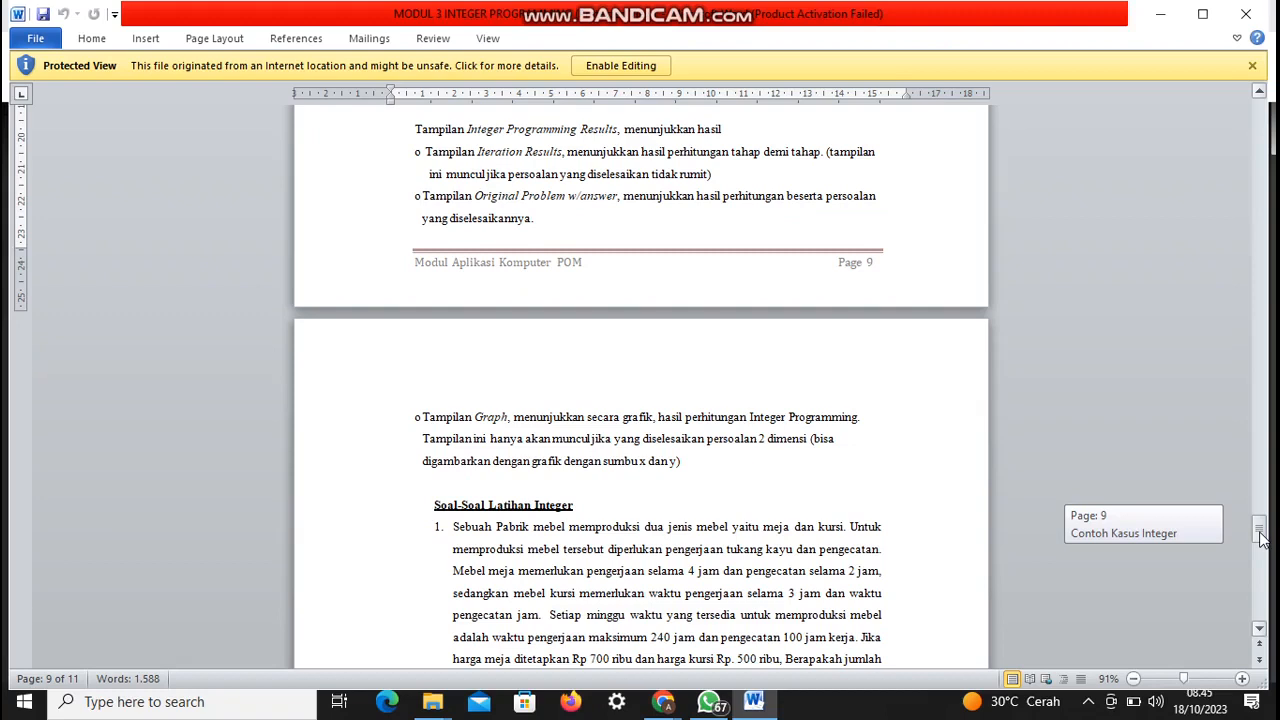
{"action": "left_click_drag", "start_coordinate": [1260, 537], "coordinate": [1263, 550]}
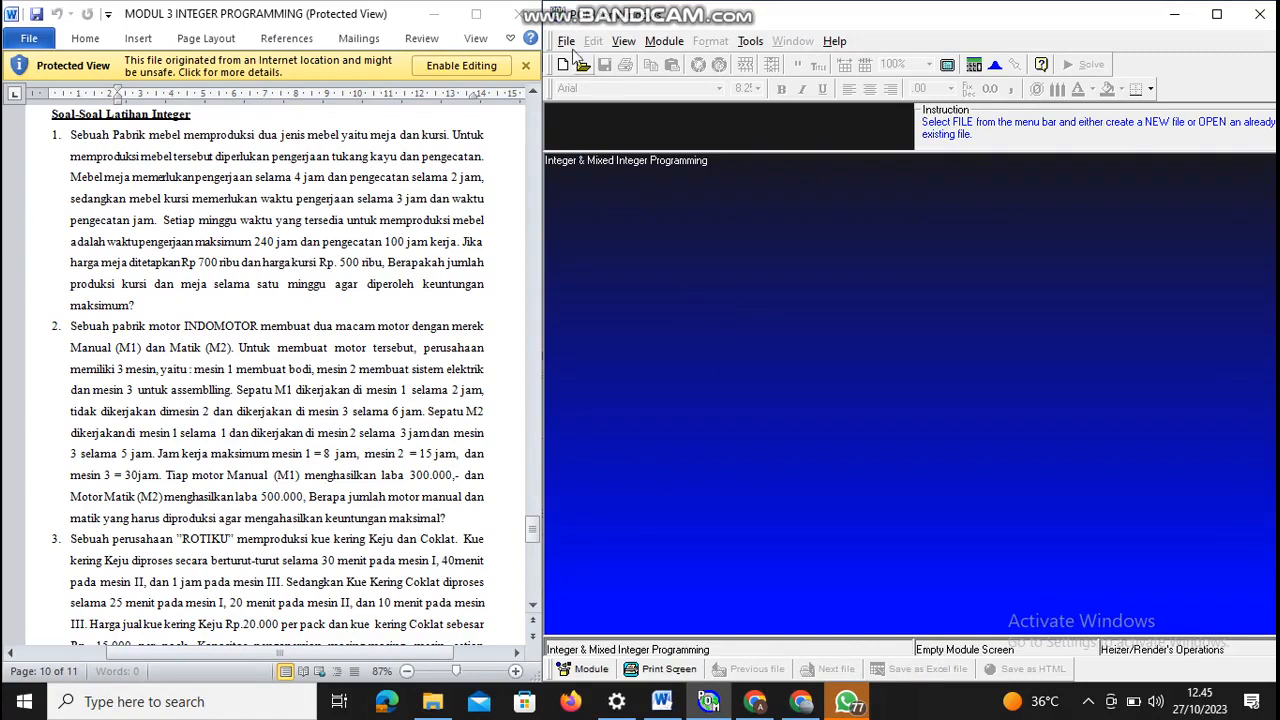
Create an Integer & Mixed Integer Programming data set titled PABRIK MEBEL with two constraints, two variables and a Maximize objective.
{"action": "left_click", "coordinate": [663, 41]}
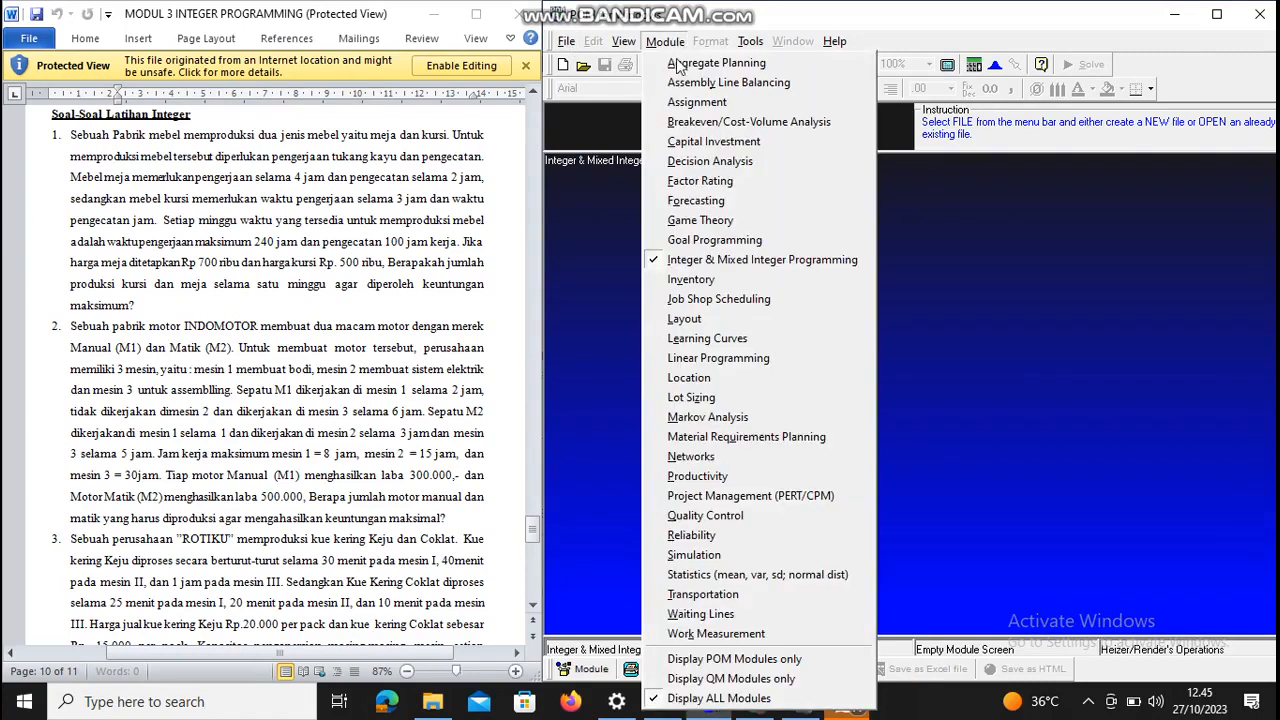
{"action": "left_click", "coordinate": [701, 262]}
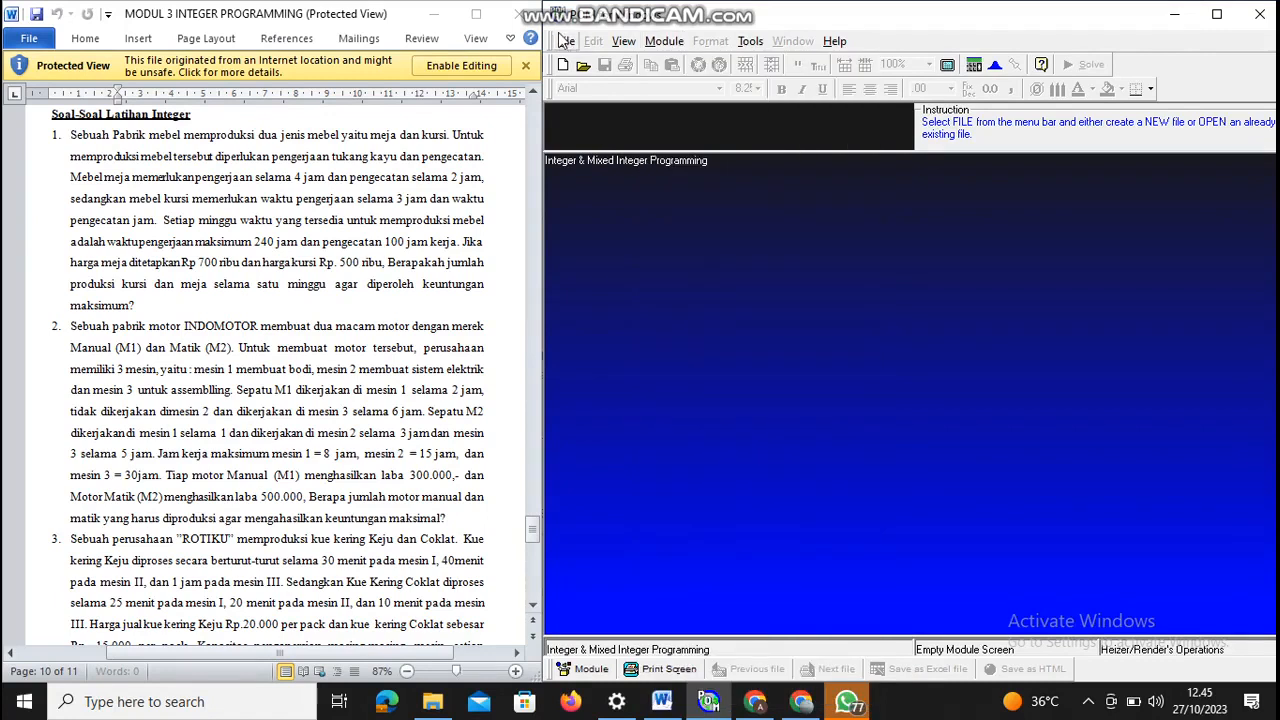
{"action": "left_click", "coordinate": [566, 42]}
{"action": "left_click", "coordinate": [590, 62]}
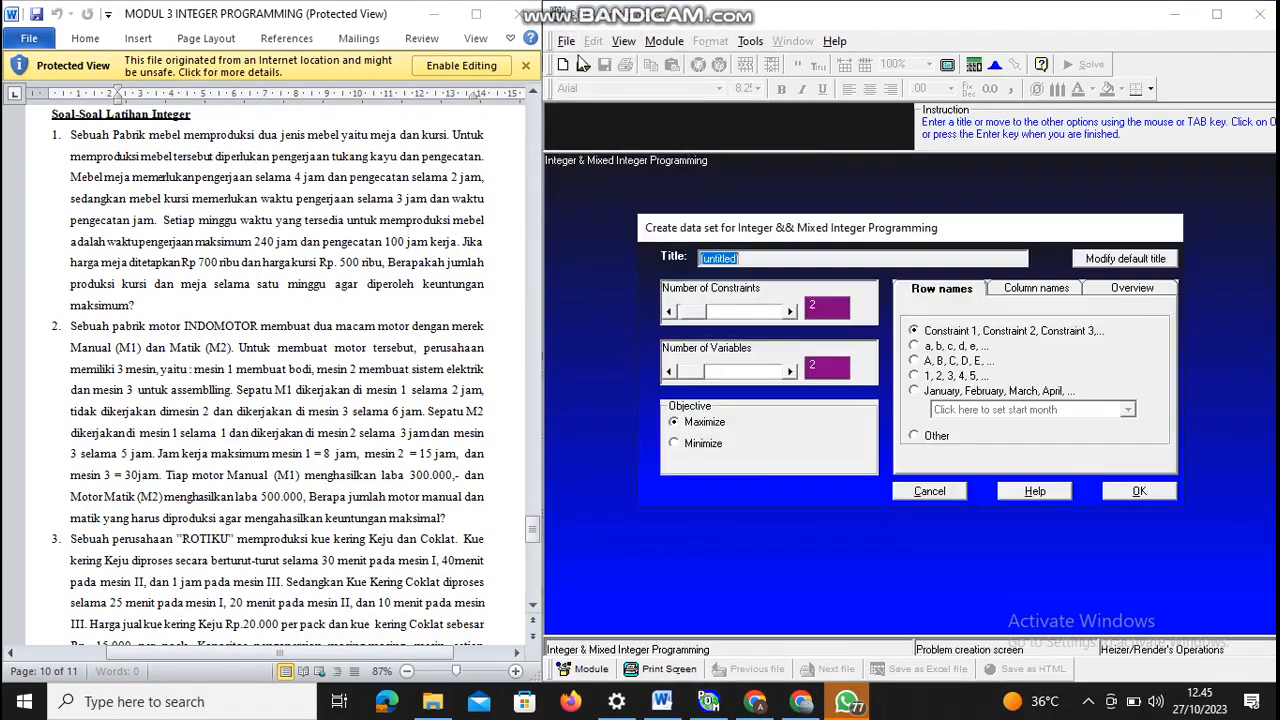
{"action": "key", "text": "BackSpace"}
{"action": "type", "text": "PABRIK MEBEL"}
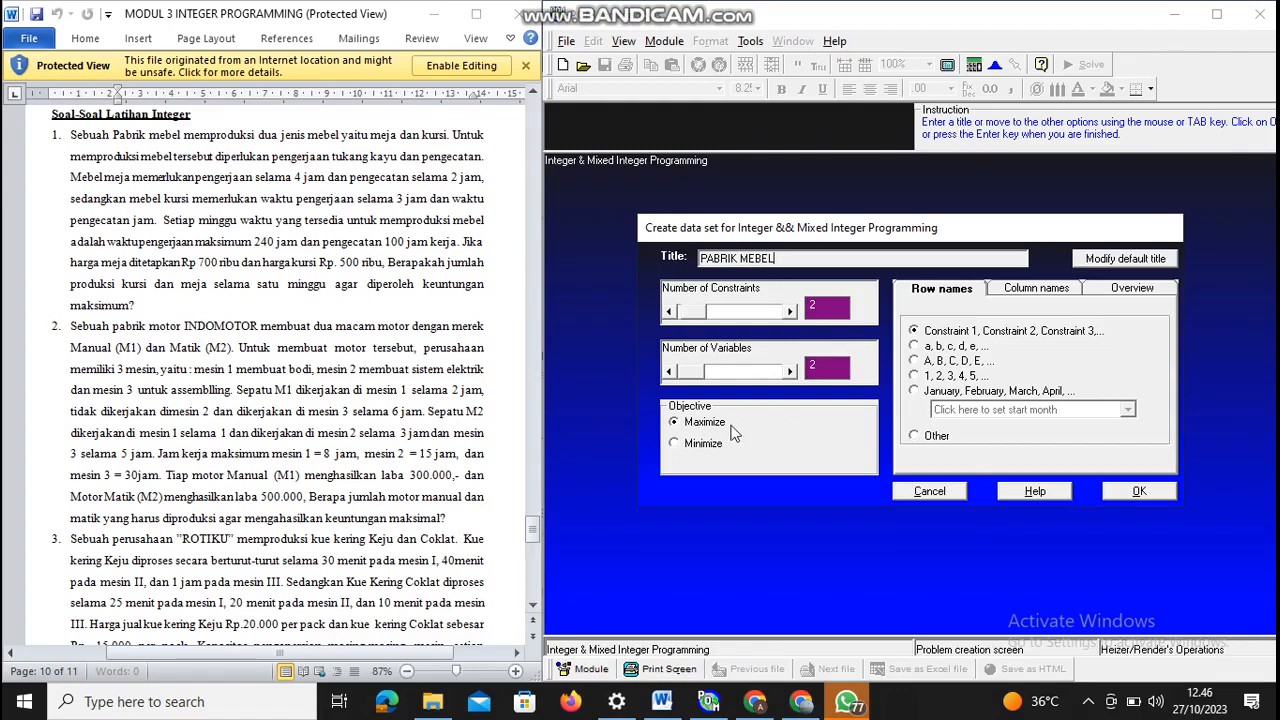
{"action": "left_click", "coordinate": [1140, 491]}
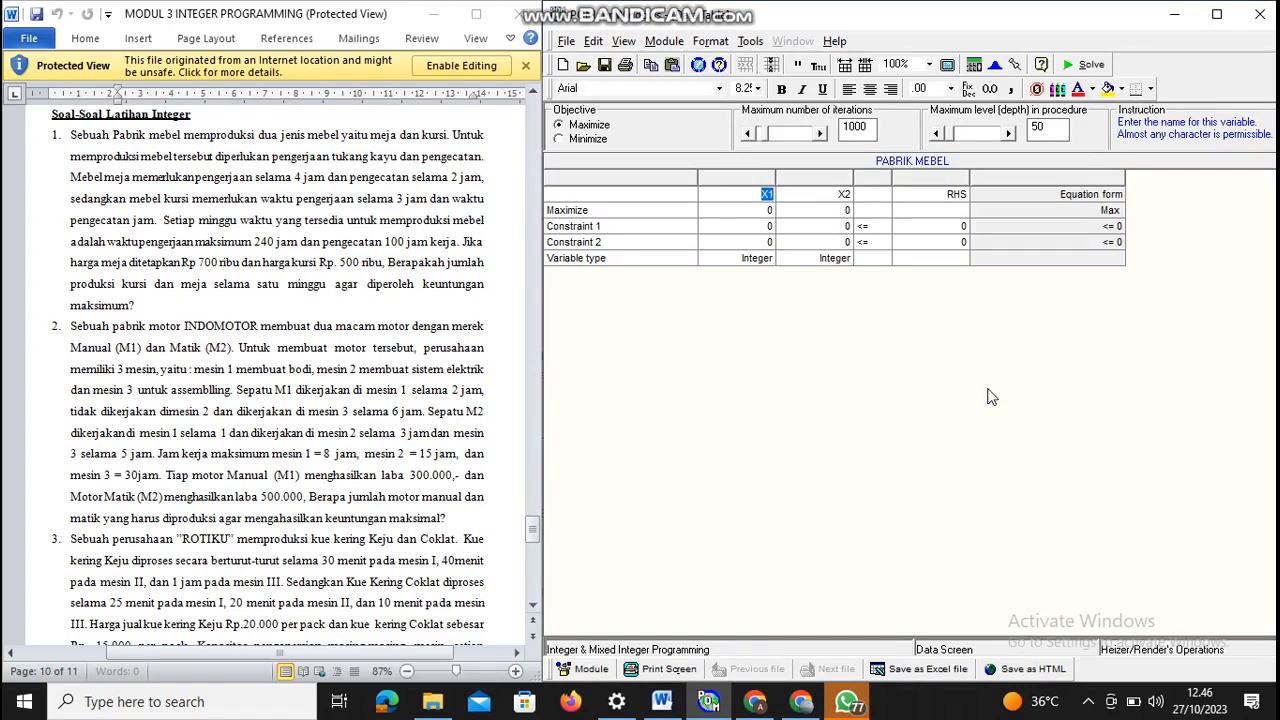
Solve PABRIK MEBEL with objective 240, 100 and constraints 4, 3 <= 700000 and 2, 0 <= 500000, and tile the result windows.
{"action": "left_click", "coordinate": [769, 211]}
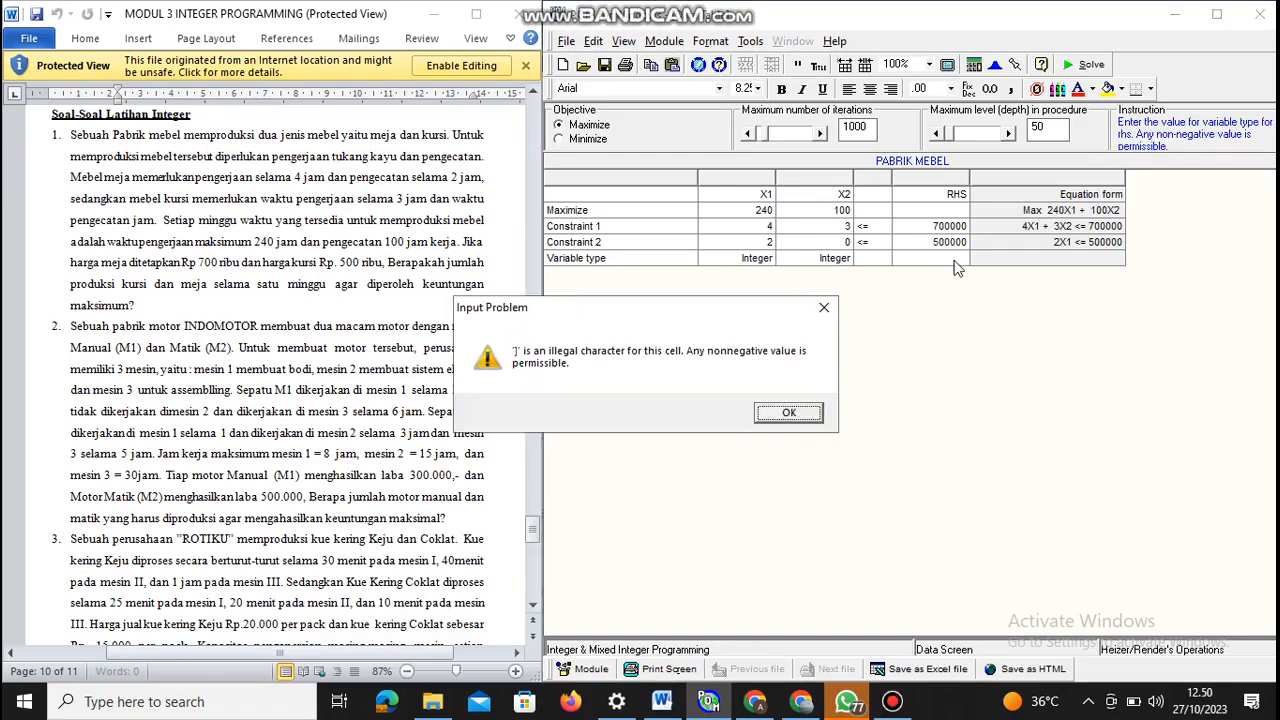
{"action": "left_click", "coordinate": [825, 308]}
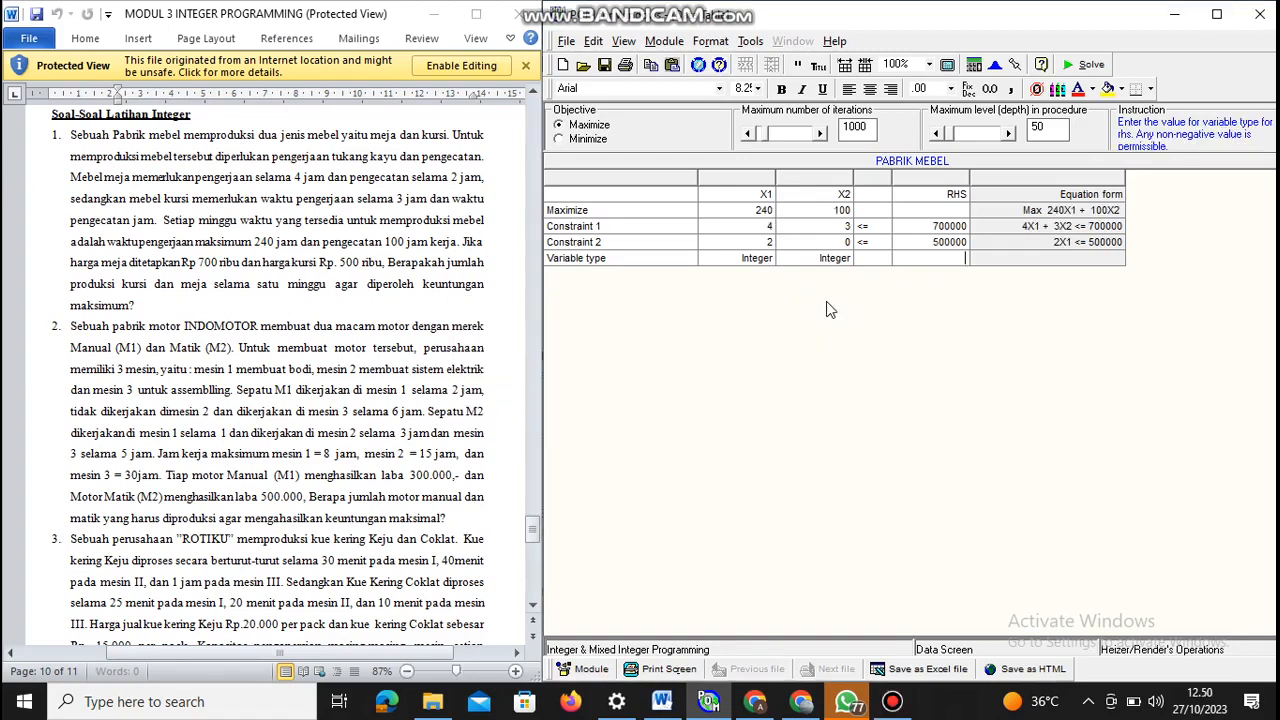
{"action": "left_click", "coordinate": [1086, 66]}
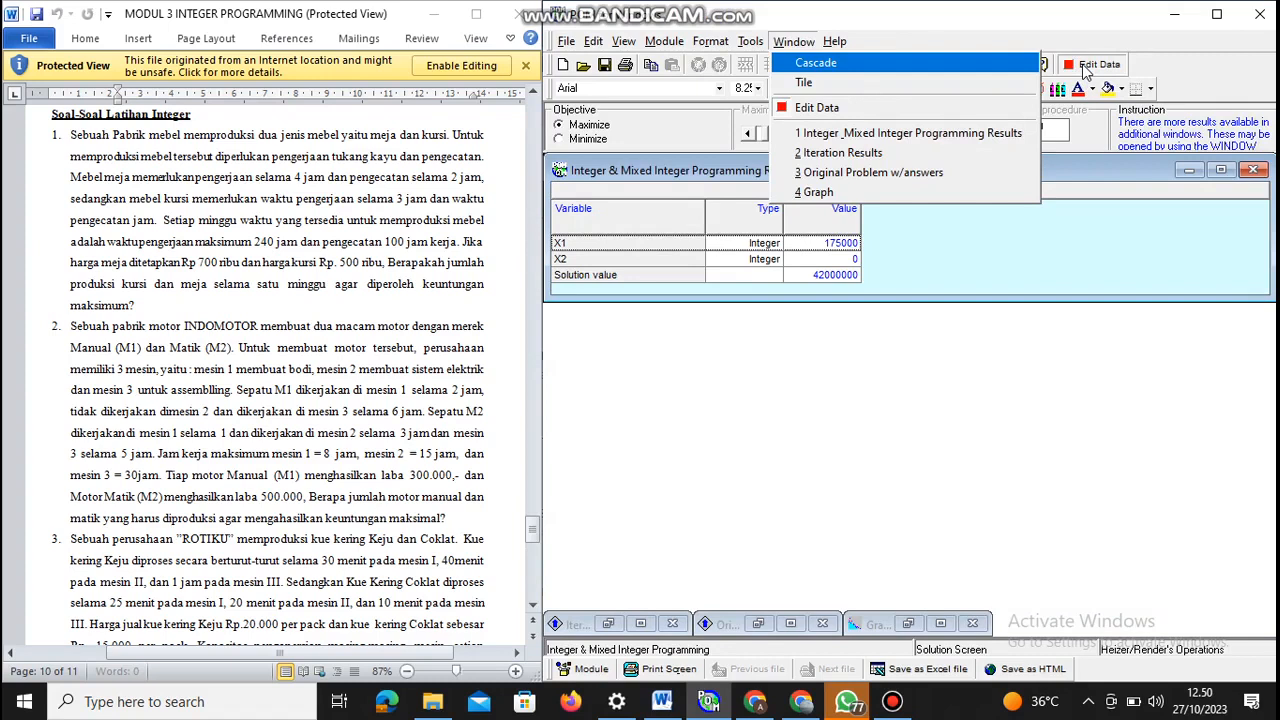
{"action": "left_click", "coordinate": [827, 84]}
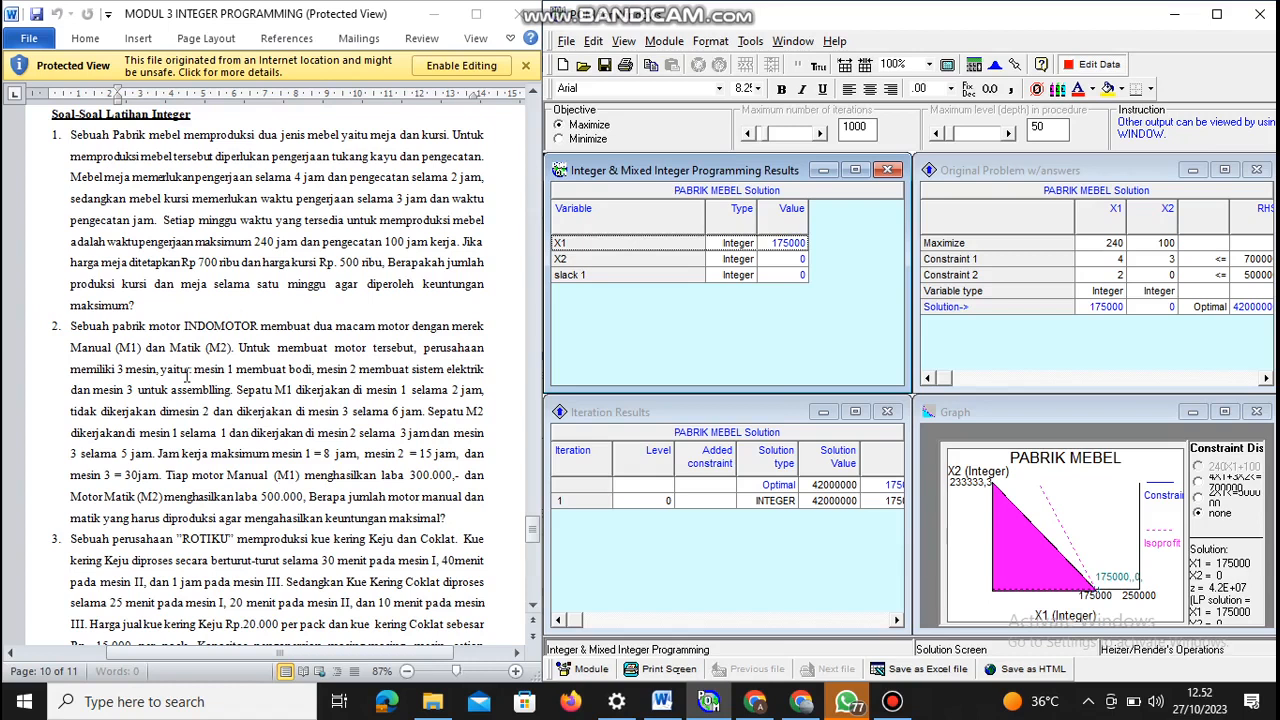
Create a new Maximize data set titled INDOMOTOR with three constraints and two variables.
{"action": "left_click", "coordinate": [563, 65]}
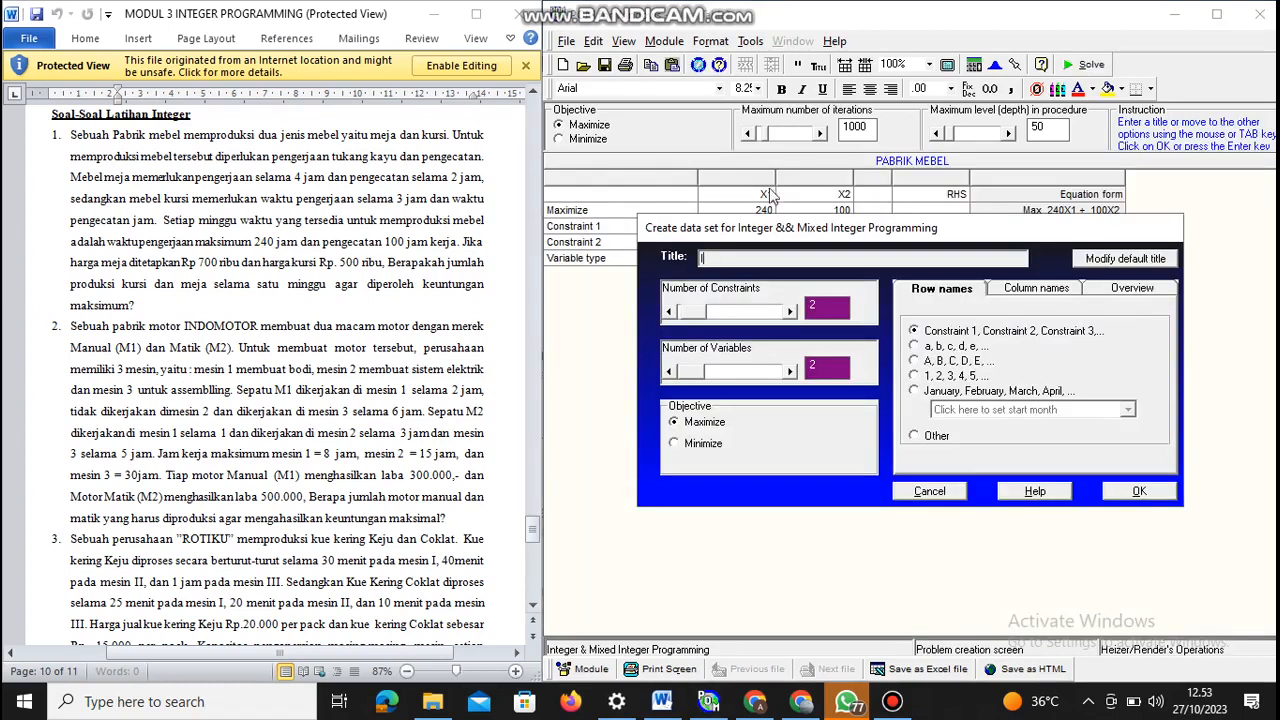
{"action": "type", "text": "INDOMOTOR"}
{"action": "left_click", "coordinate": [794, 372]}
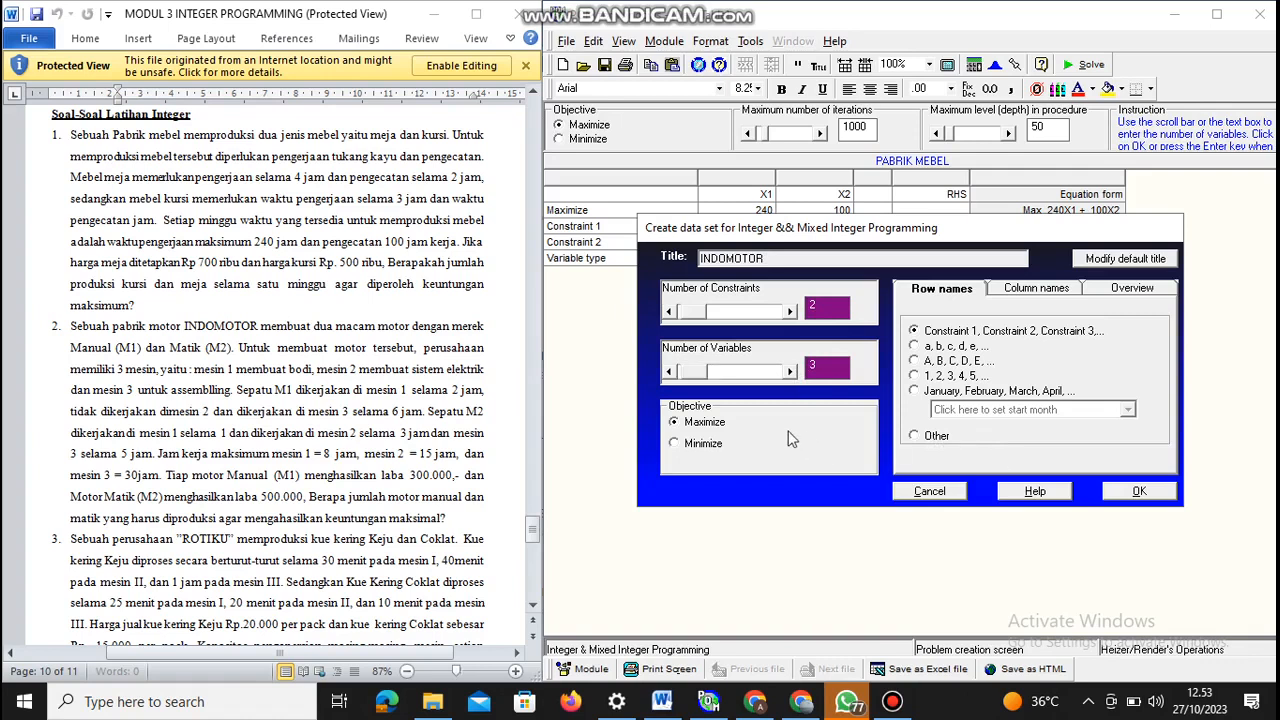
{"action": "left_click", "coordinate": [1140, 490]}
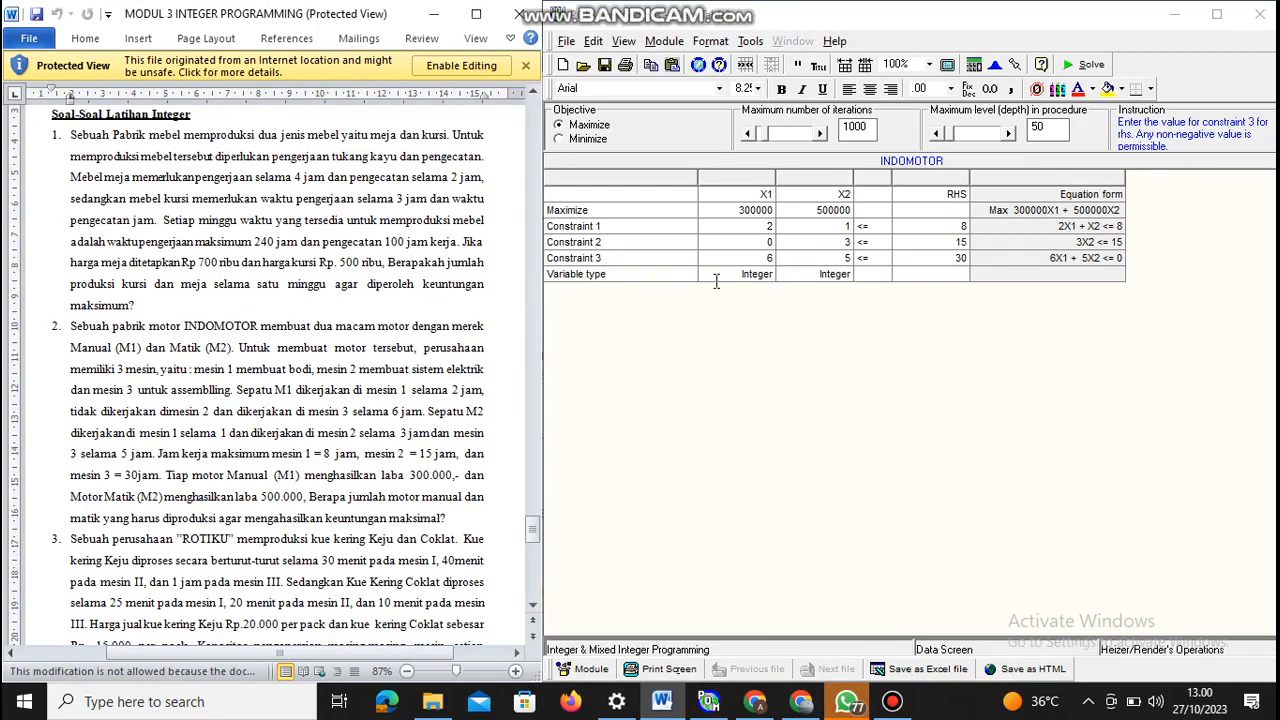
Solve the INDOMOTOR problem and tile all its result windows.
{"action": "left_click", "coordinate": [1072, 65]}
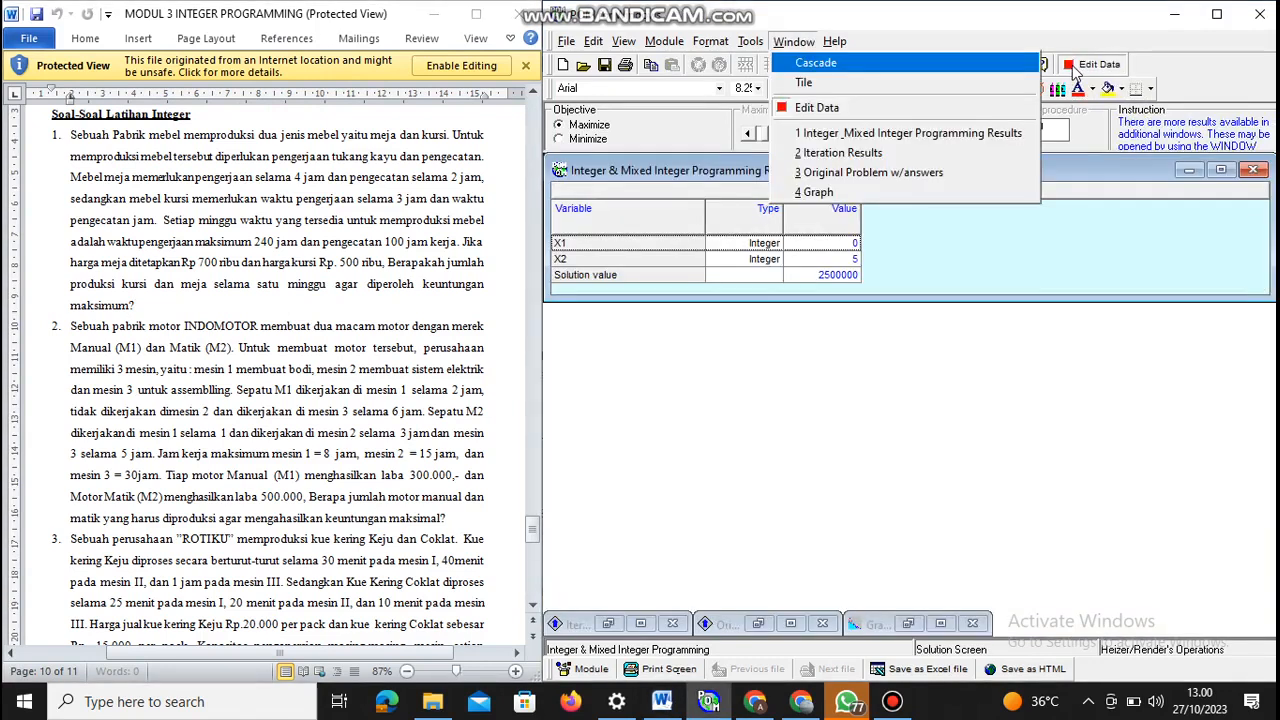
{"action": "left_click", "coordinate": [845, 84]}
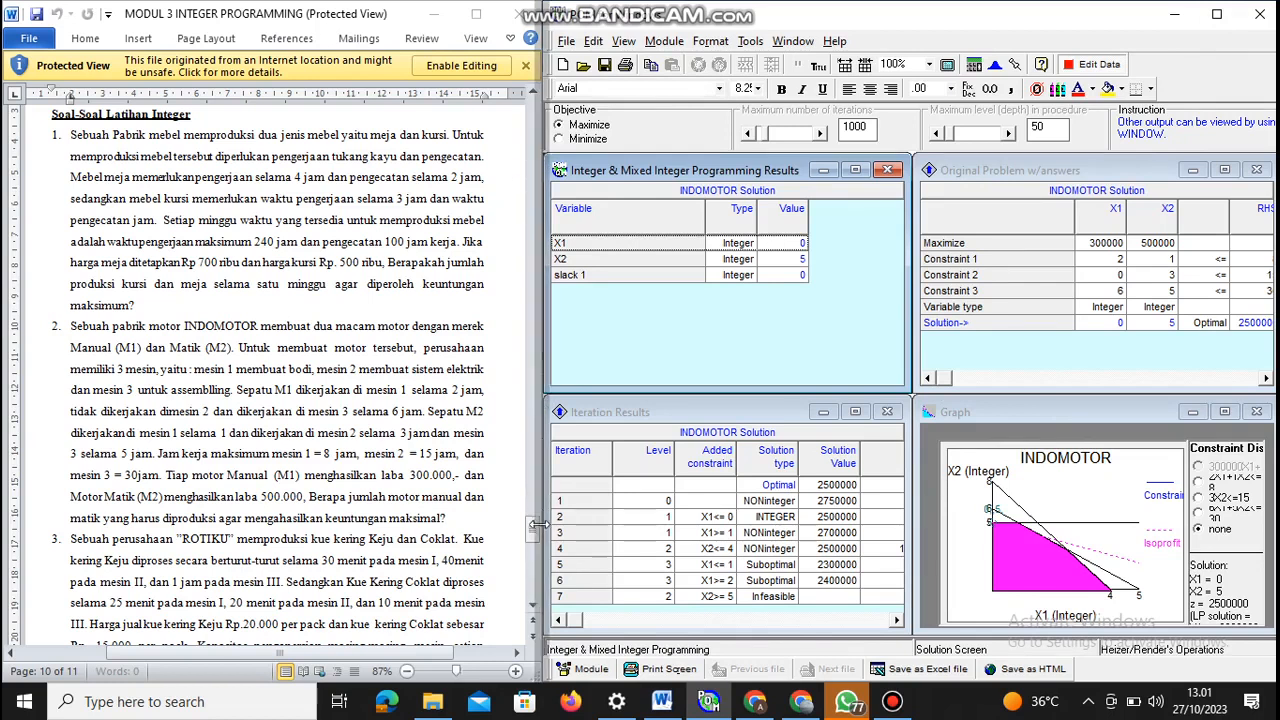
Bring exercise 3 into view and create a Maximize data set titled ROTIKU with three constraints and two variables.
{"action": "left_click_drag", "start_coordinate": [533, 528], "coordinate": [533, 550]}
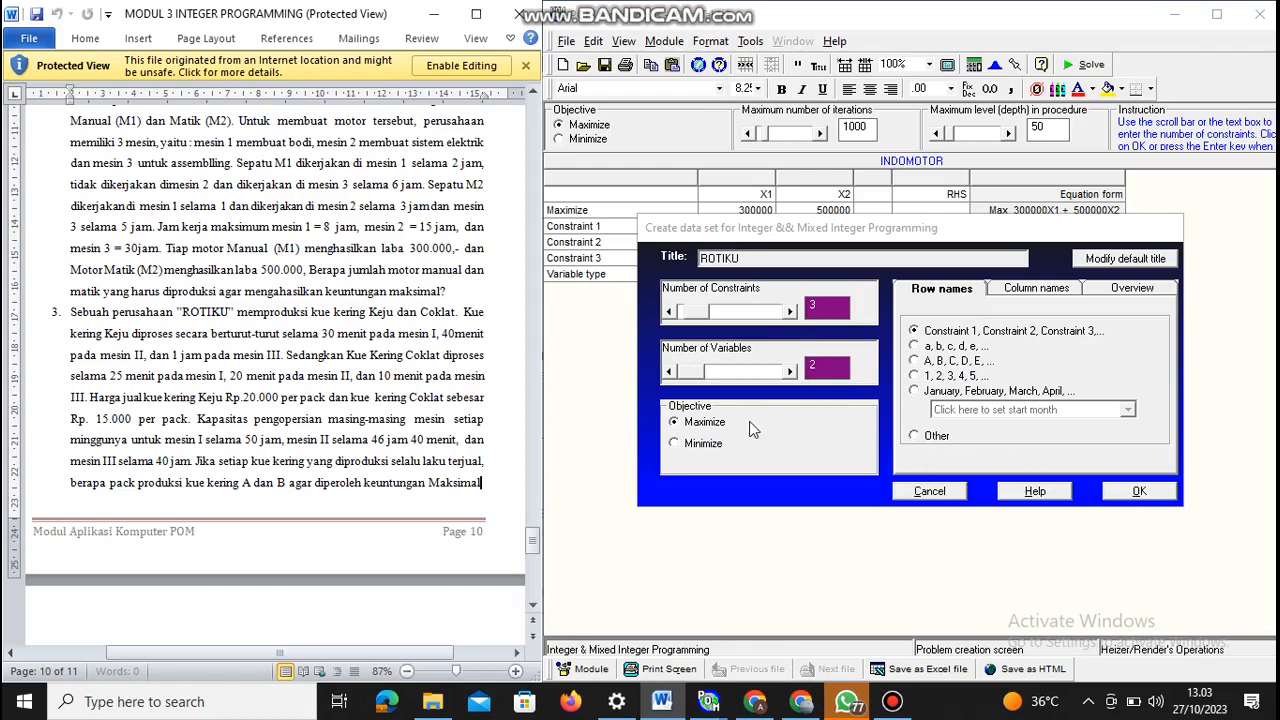
{"action": "left_click", "coordinate": [1155, 498]}
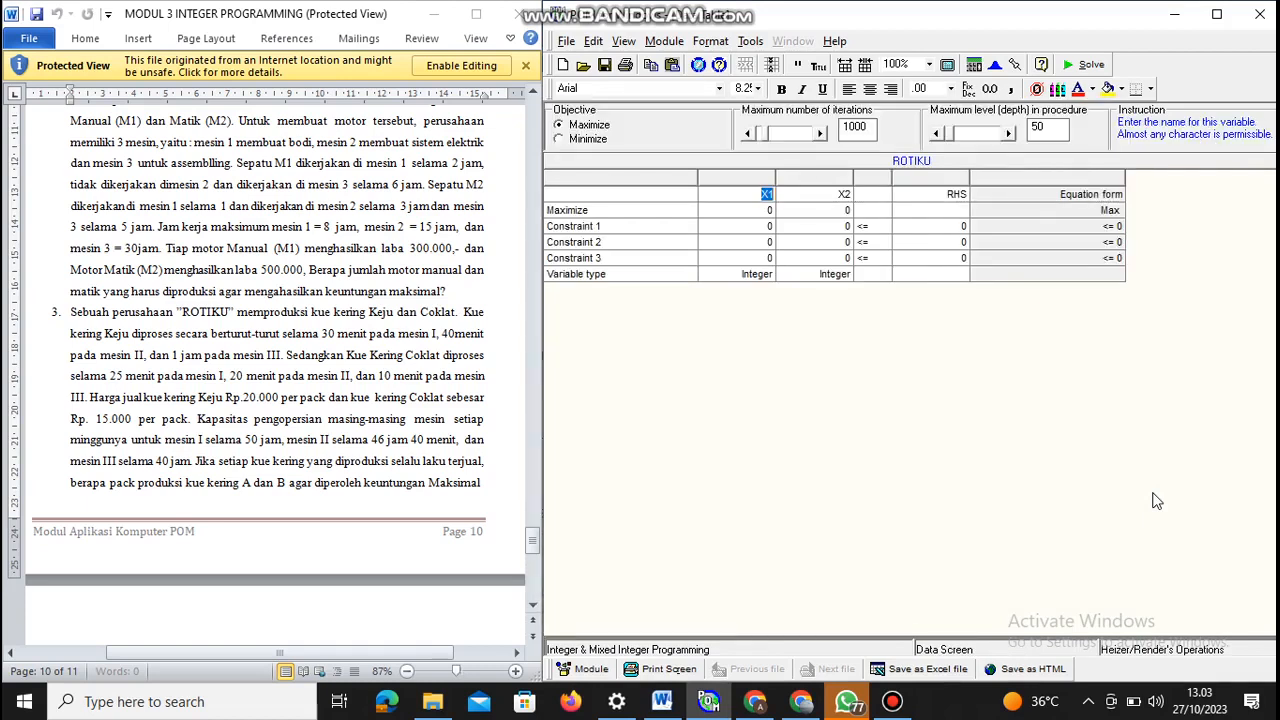
{"action": "left_click", "coordinate": [463, 292]}
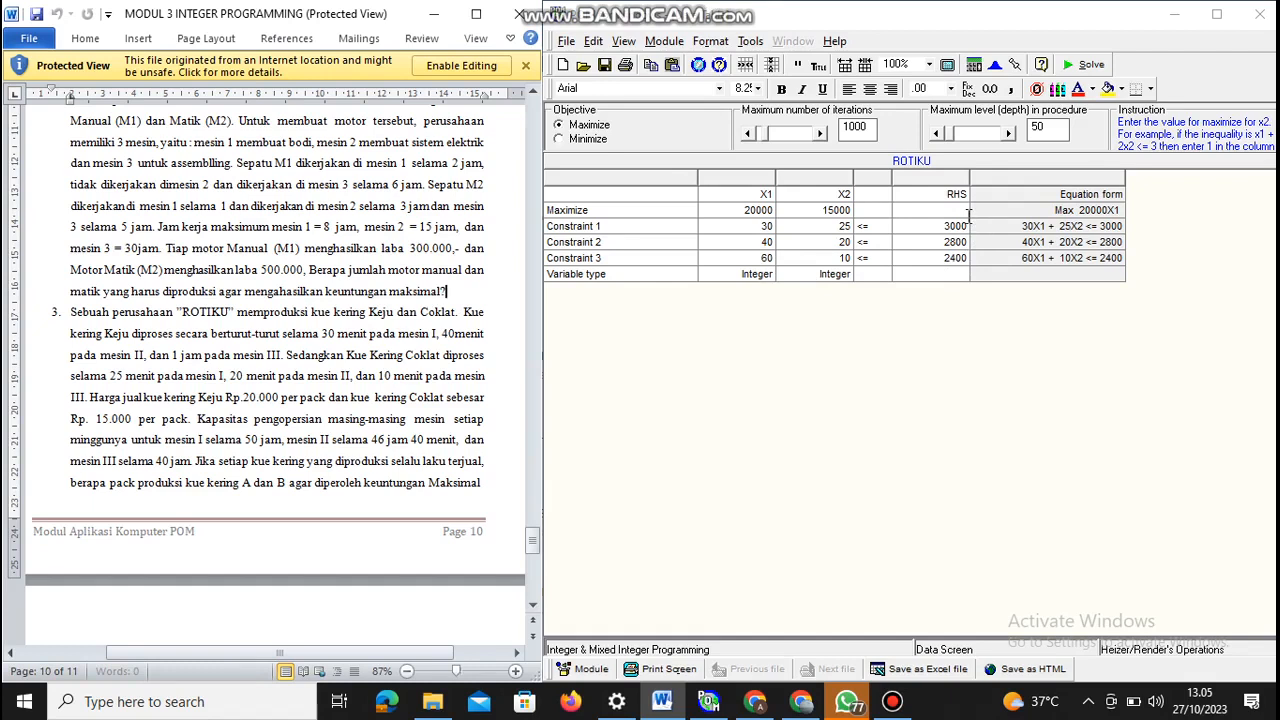
Solve the ROTIKU problem and tile all its result windows.
{"action": "left_click", "coordinate": [1085, 64]}
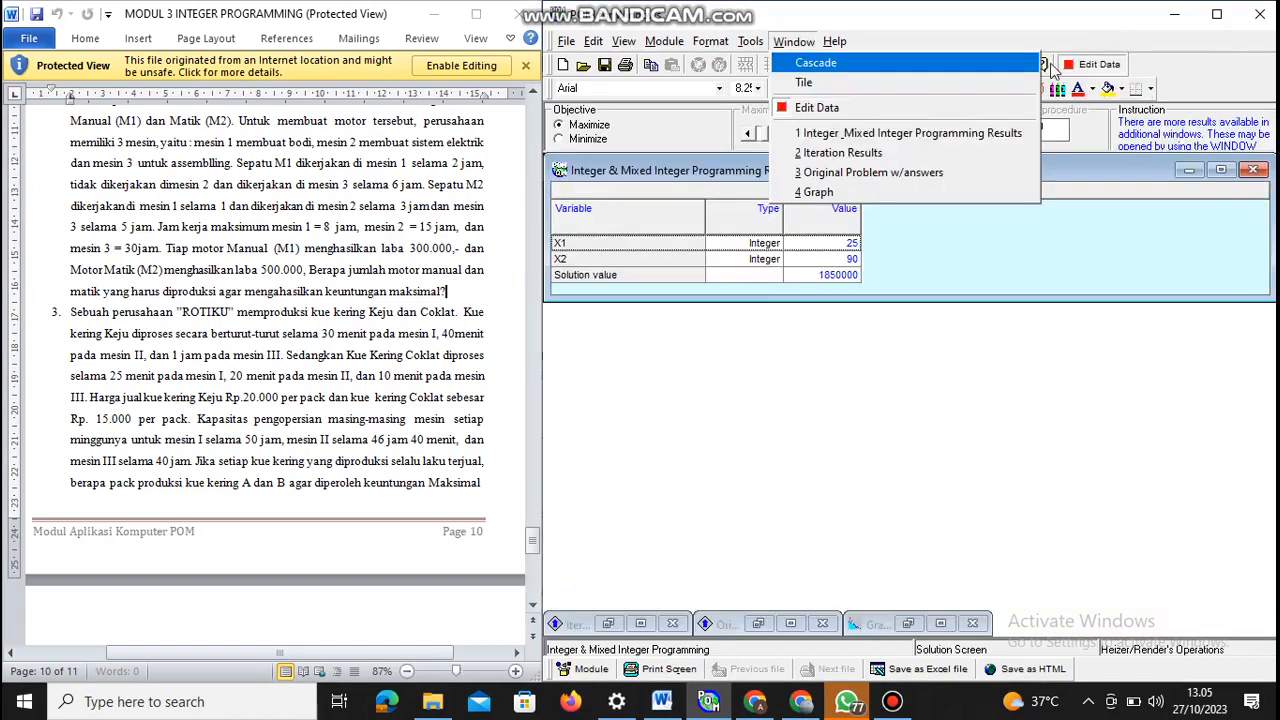
{"action": "left_click", "coordinate": [808, 85]}
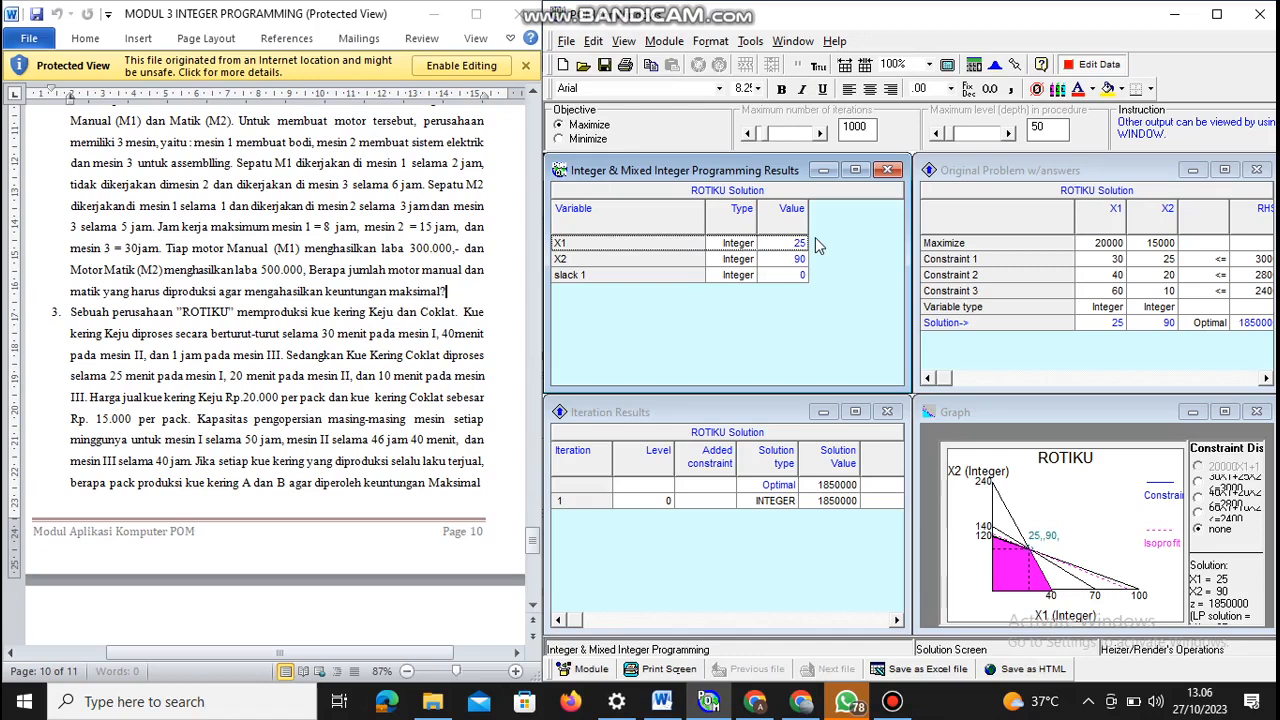
Go back through the module document to its title page.
{"action": "left_click", "coordinate": [530, 557]}
{"action": "left_click_drag", "start_coordinate": [530, 555], "coordinate": [531, 460]}
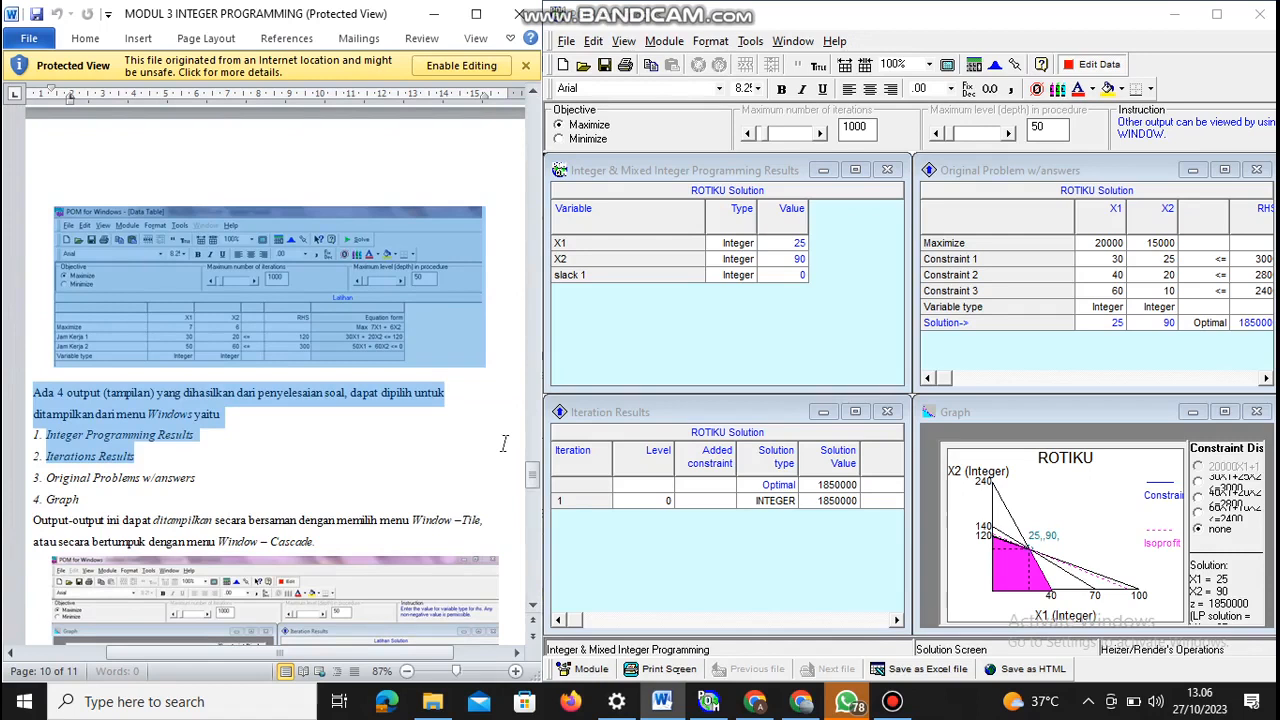
{"action": "left_click_drag", "start_coordinate": [533, 475], "coordinate": [541, 108]}
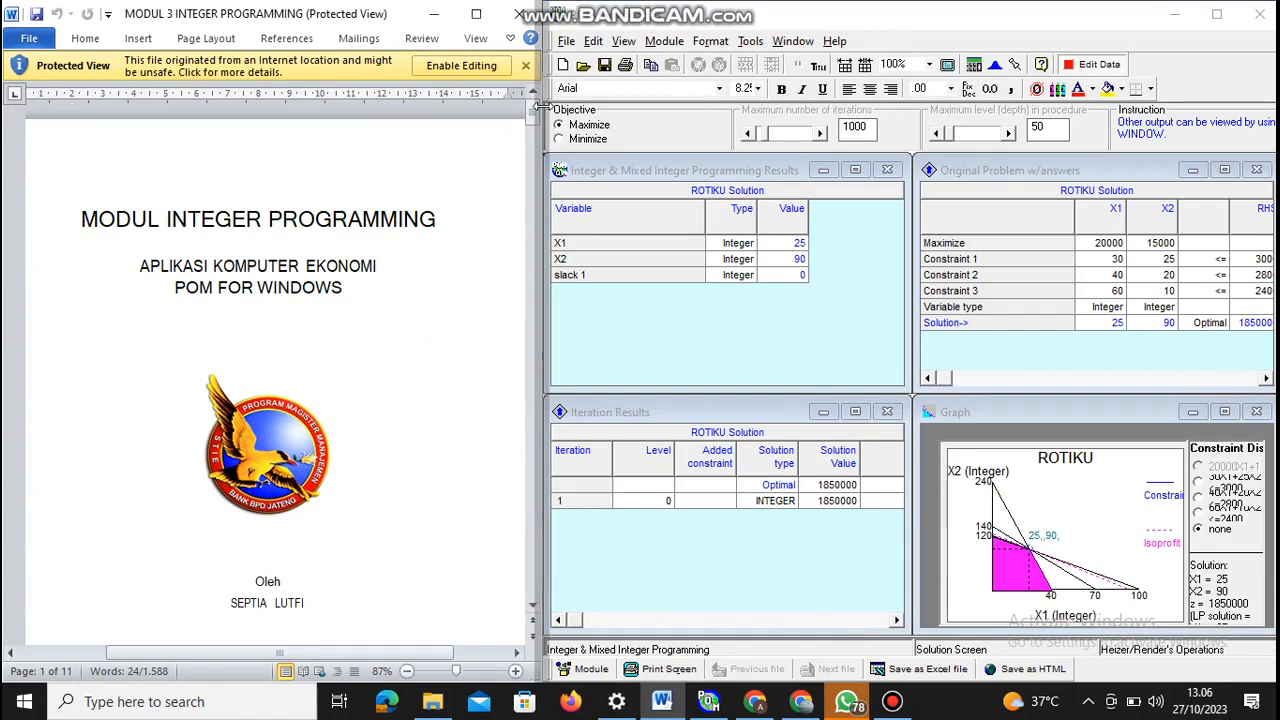